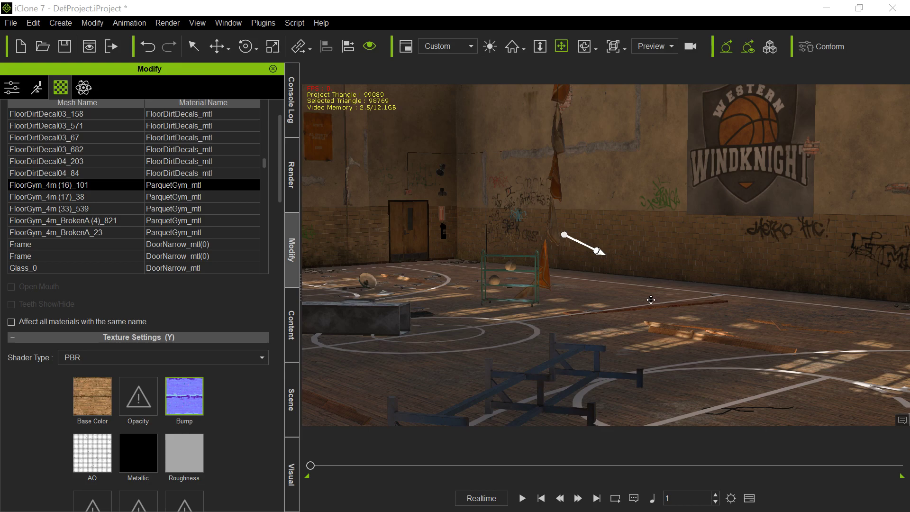
# Step: Expand the Abandoned_Gym prop and its Floor group in the scene hierarchy, and widen the name column to show full object names
pyautogui.moveTo(713, 296); pyautogui.dragTo(659, 294)
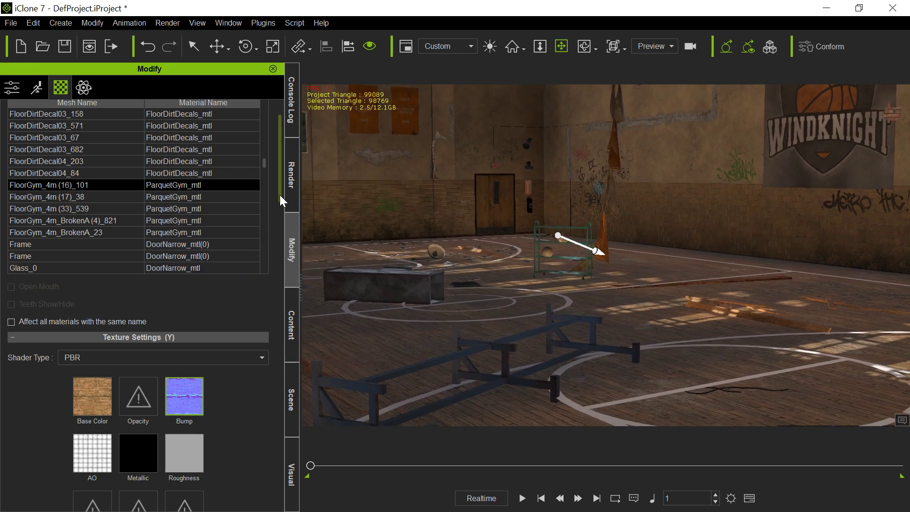
pyautogui.scroll(2, 277, 186)
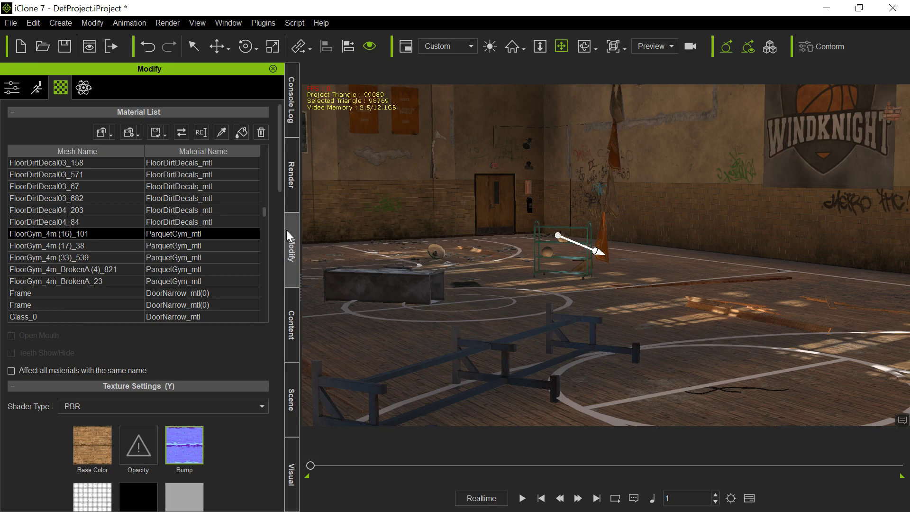
pyautogui.click(290, 406)
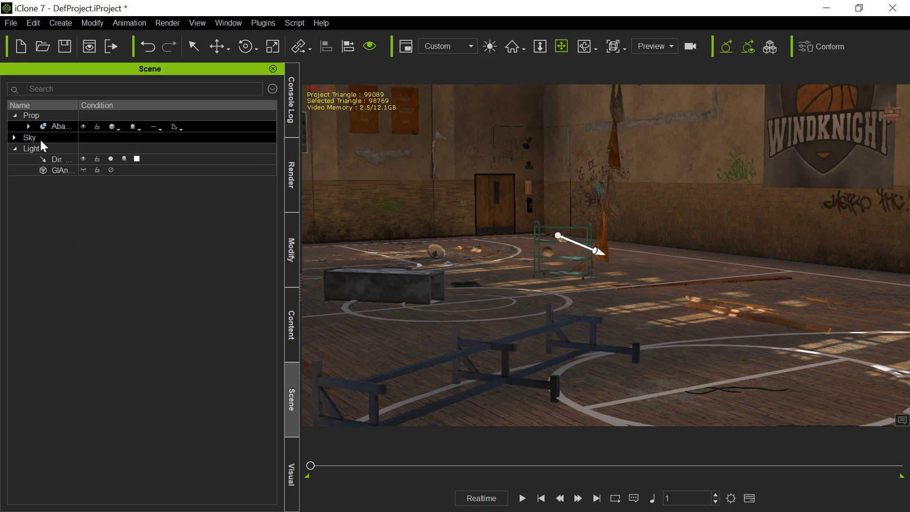
pyautogui.moveTo(79, 105); pyautogui.dragTo(130, 105)
pyautogui.click(29, 126)
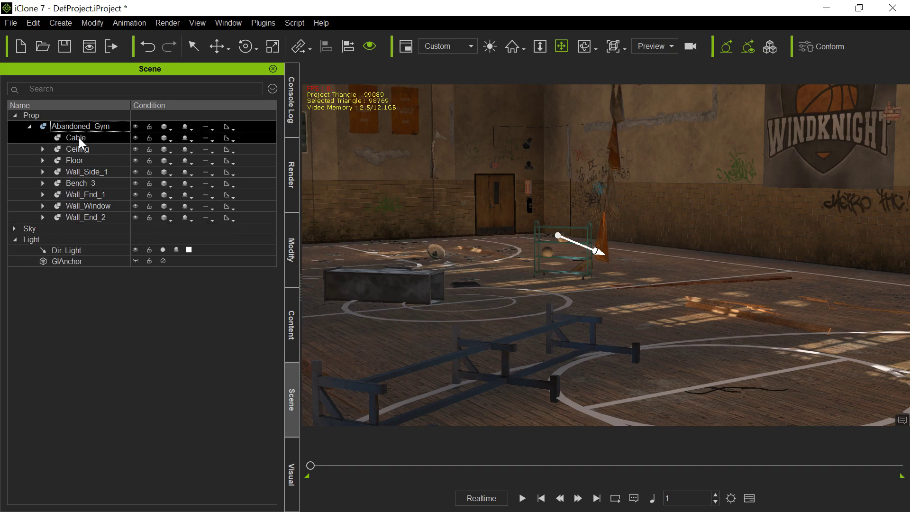
pyautogui.click(42, 160)
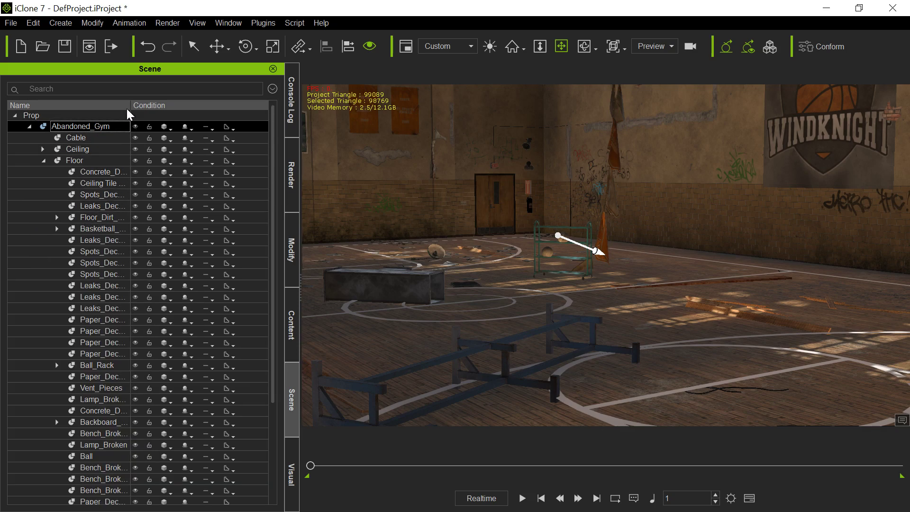
pyautogui.moveTo(131, 105); pyautogui.dragTo(167, 108)
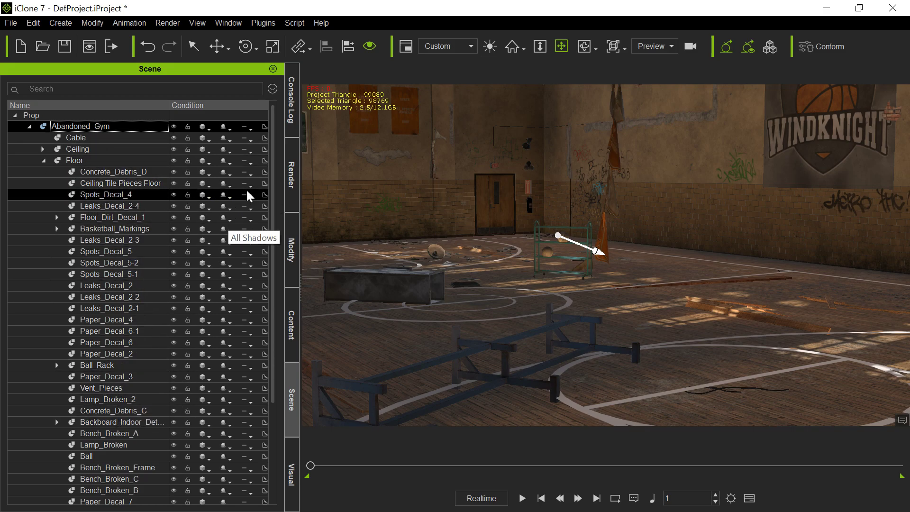
# Step: Hide Concrete_Debris_D, Ceiling Tile Pieces Floor, Spots_Decal_4 and Floor_Dirt_Decal_1 in the Floor group
pyautogui.moveTo(271, 191); pyautogui.dragTo(285, 221)
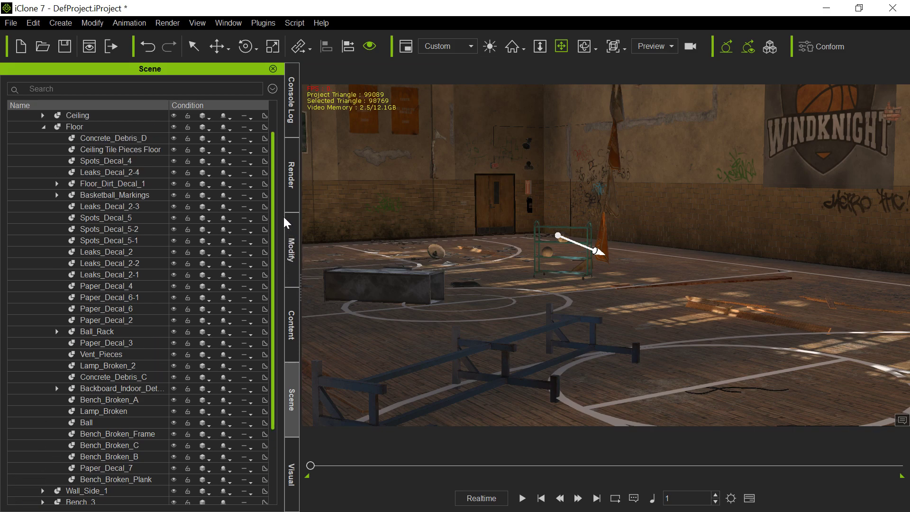
pyautogui.moveTo(284, 219); pyautogui.dragTo(285, 218)
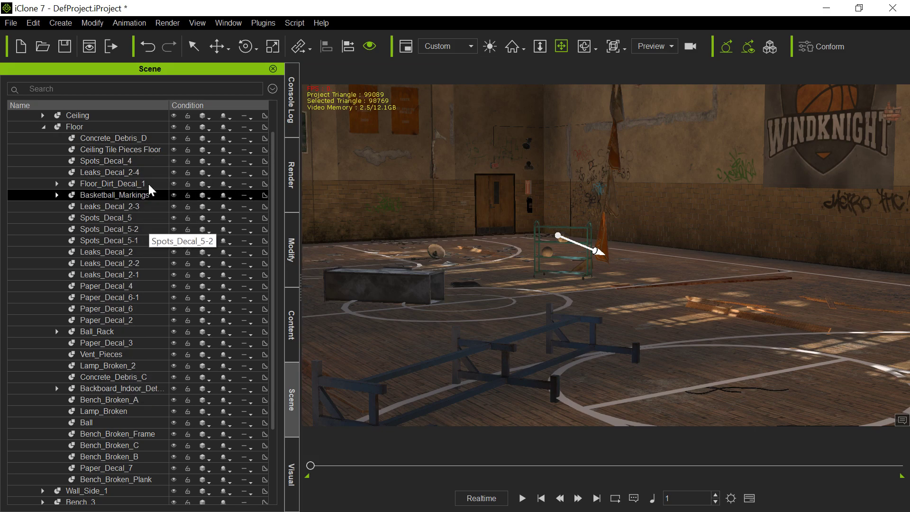
pyautogui.click(173, 139)
pyautogui.click(172, 162)
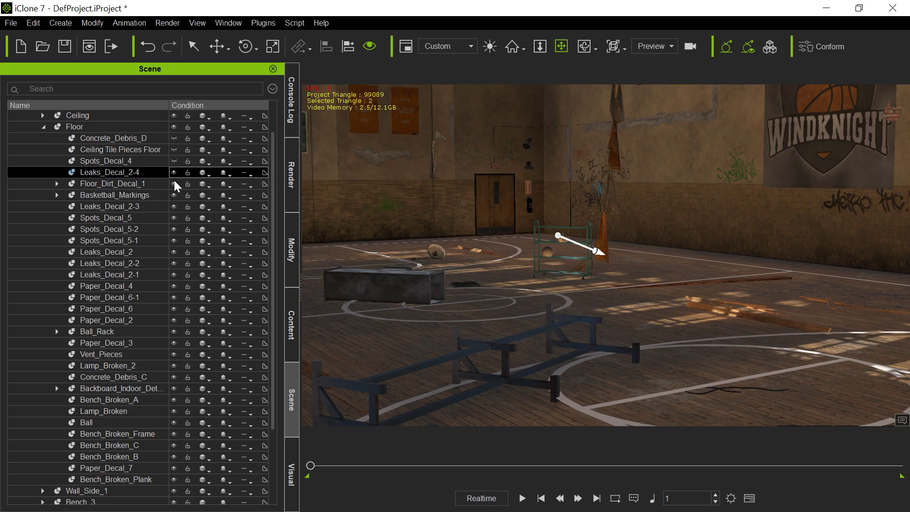
pyautogui.click(173, 183)
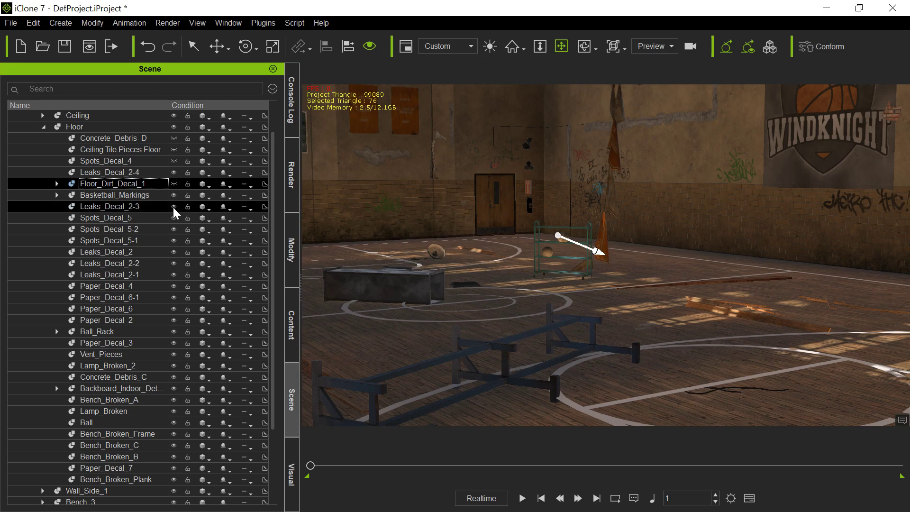
# Step: Examine the material list of the Floor_Dirt_Decal_1 object and return to the scene hierarchy
pyautogui.moveTo(270, 223)
pyautogui.mouseDown()
pyautogui.moveTo(272, 175)
pyautogui.moveTo(277, 209)
pyautogui.mouseUp()
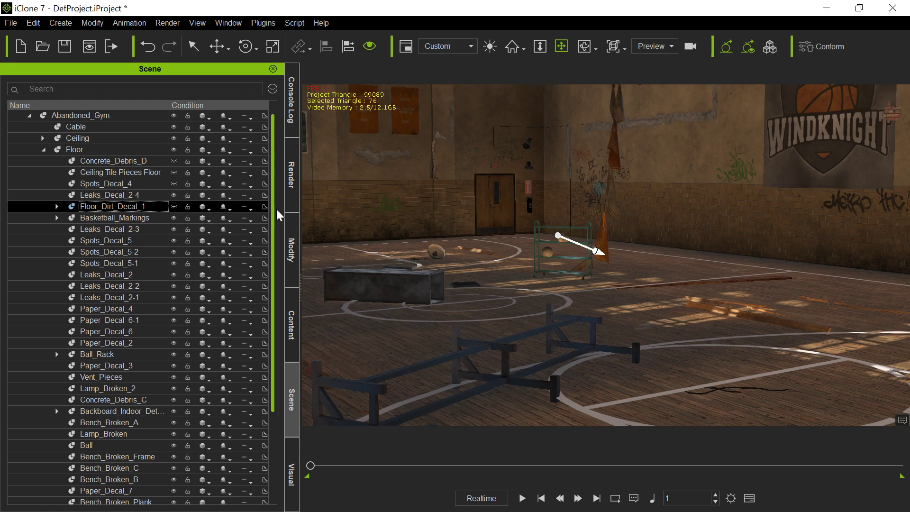
pyautogui.click(292, 257)
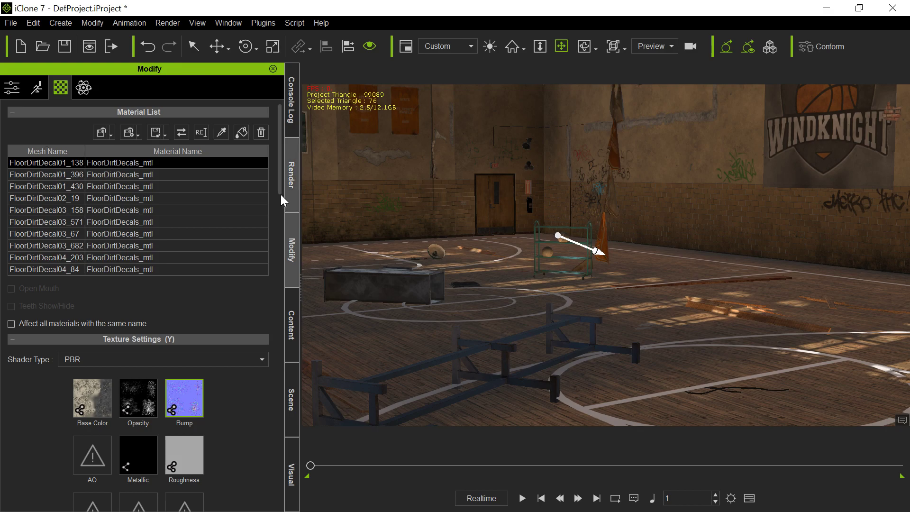
pyautogui.click(223, 138)
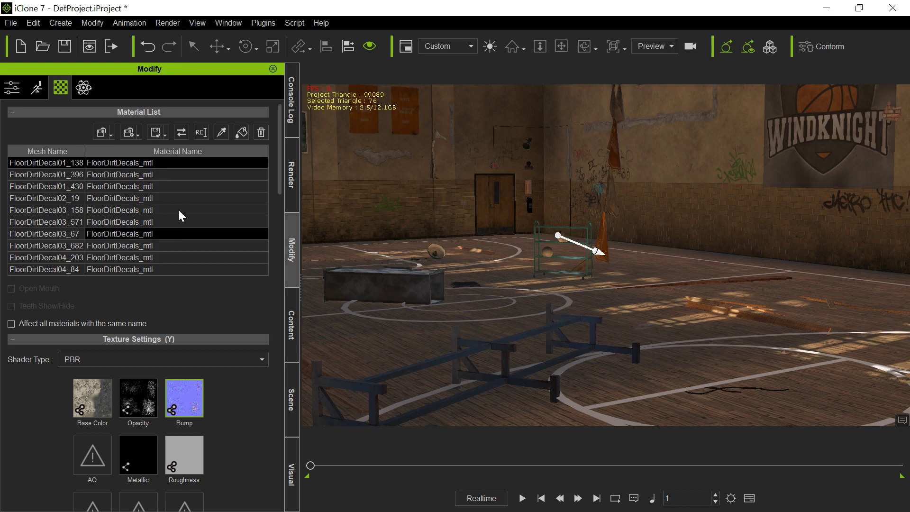
pyautogui.click(297, 394)
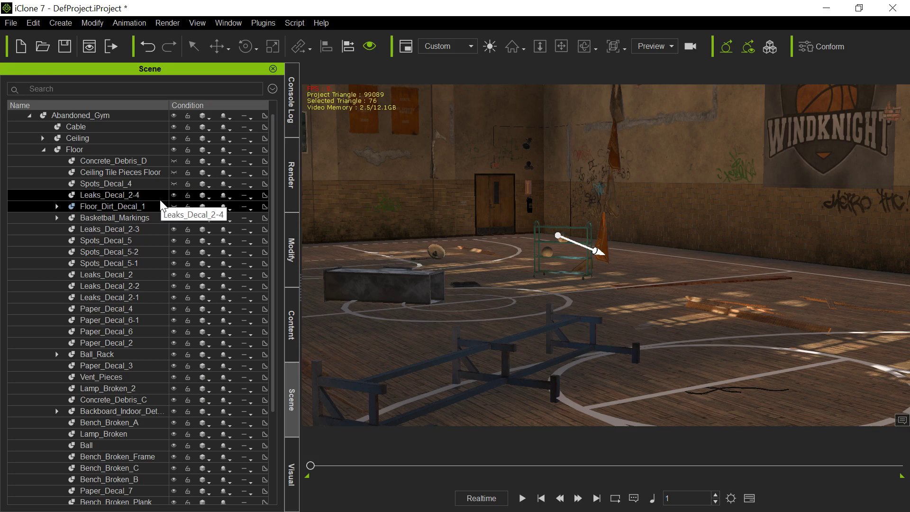
pyautogui.click(174, 207)
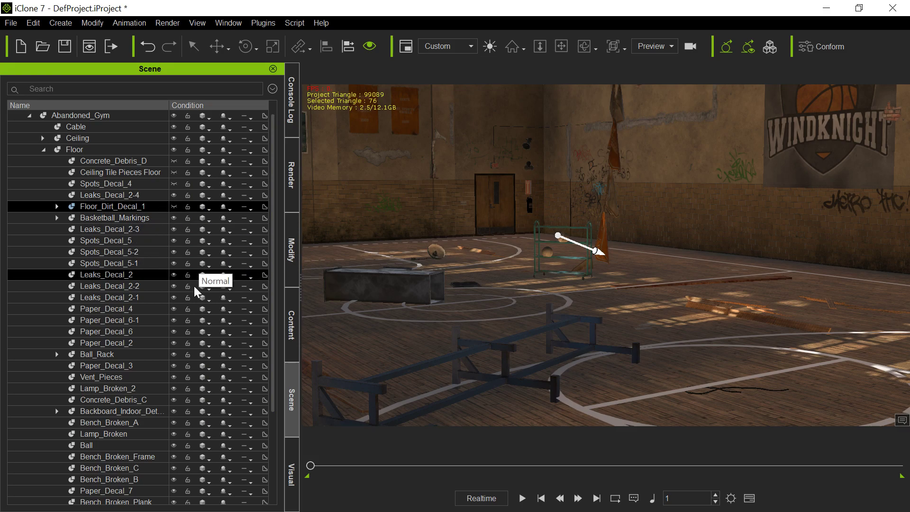
# Step: Hide Paper_Decal_3, Vent_Pieces, Lamp_Broken_2, Concrete_Debris_C, the indoor backboard object, Bench_Broken_A and Lamp_Broken in the Floor group
pyautogui.scroll(-1, 176, 320)
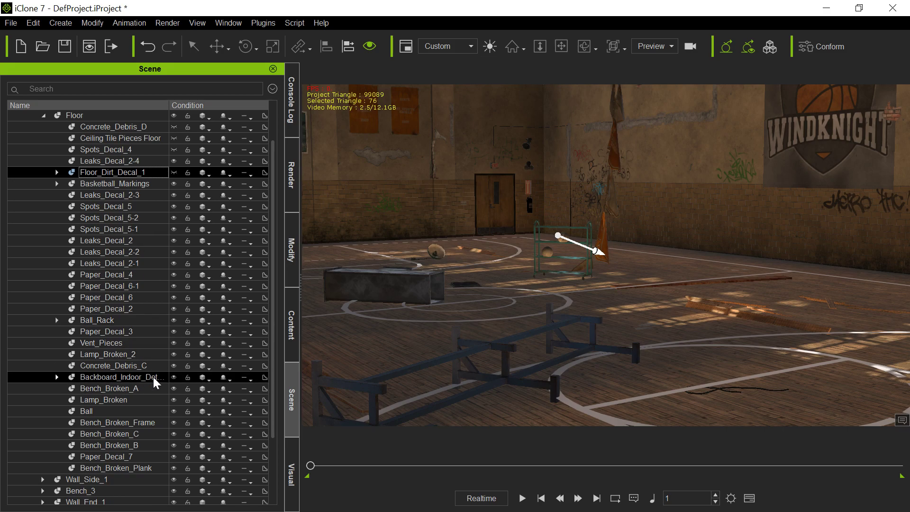
pyautogui.click(173, 332)
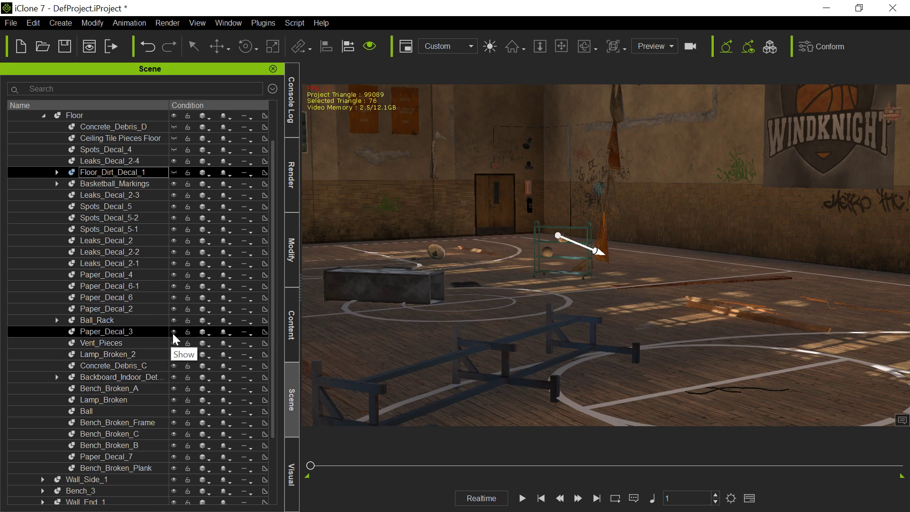
pyautogui.click(174, 343)
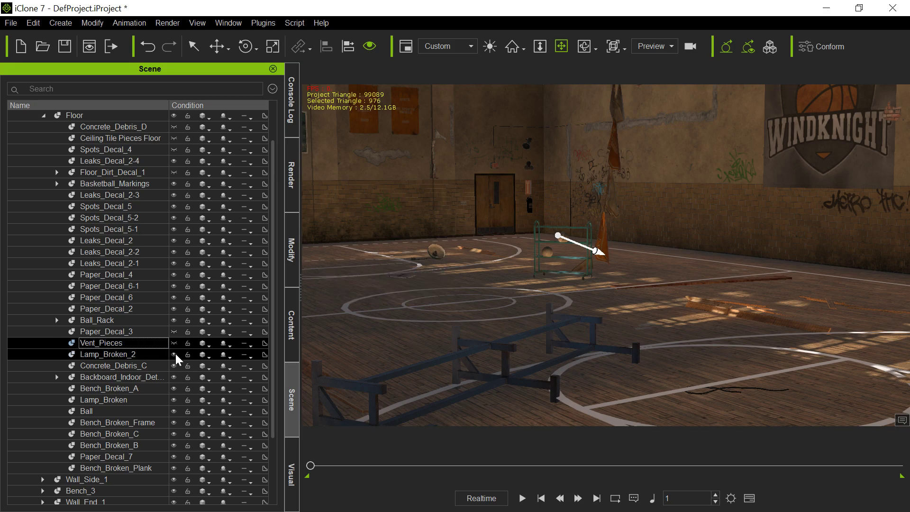
pyautogui.click(175, 354)
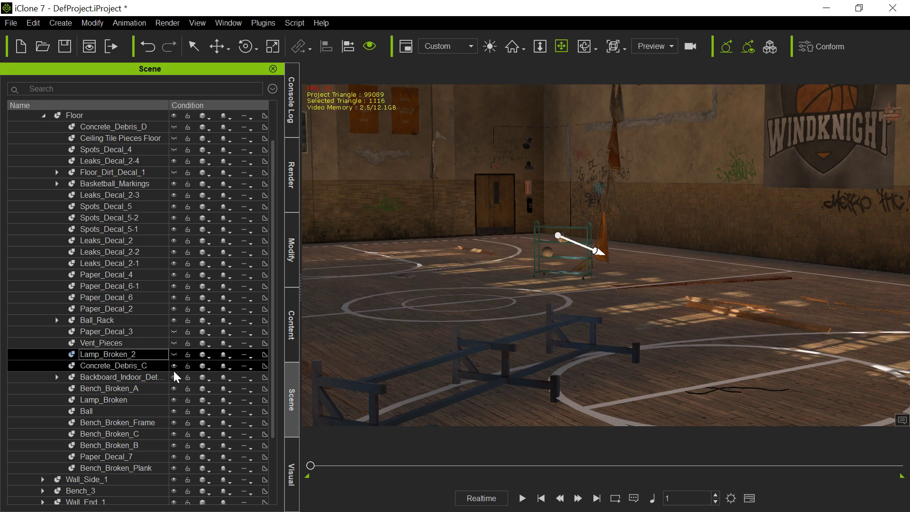
pyautogui.click(173, 368)
pyautogui.click(171, 376)
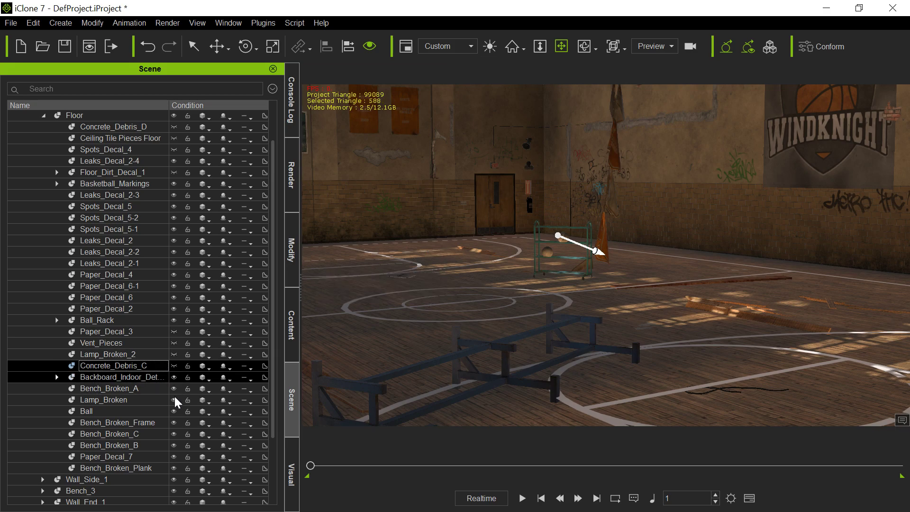
pyautogui.click(174, 388)
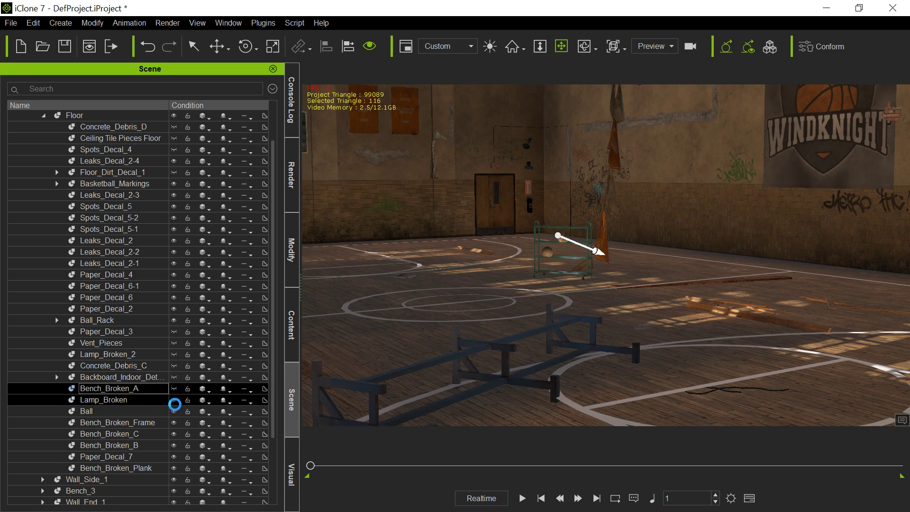
pyautogui.click(174, 401)
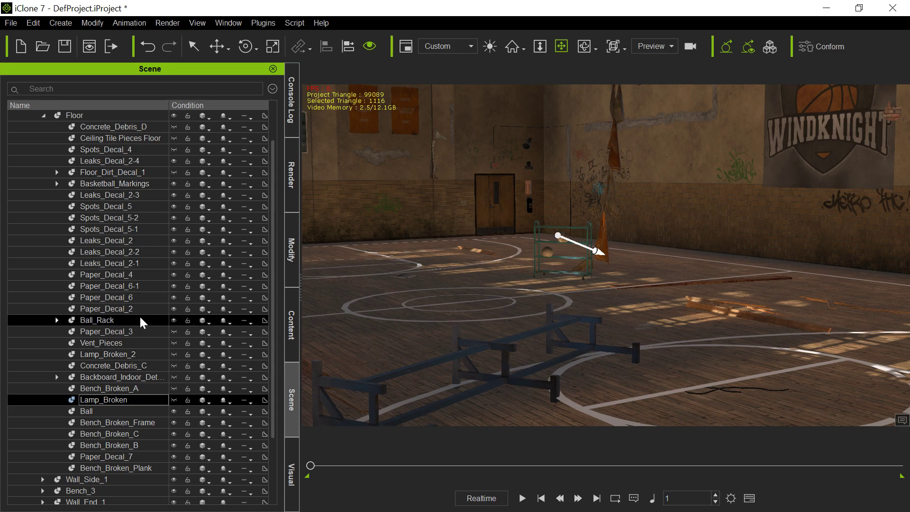
# Step: Select the whole Abandoned_Gym prop and show its material list
pyautogui.click(290, 265)
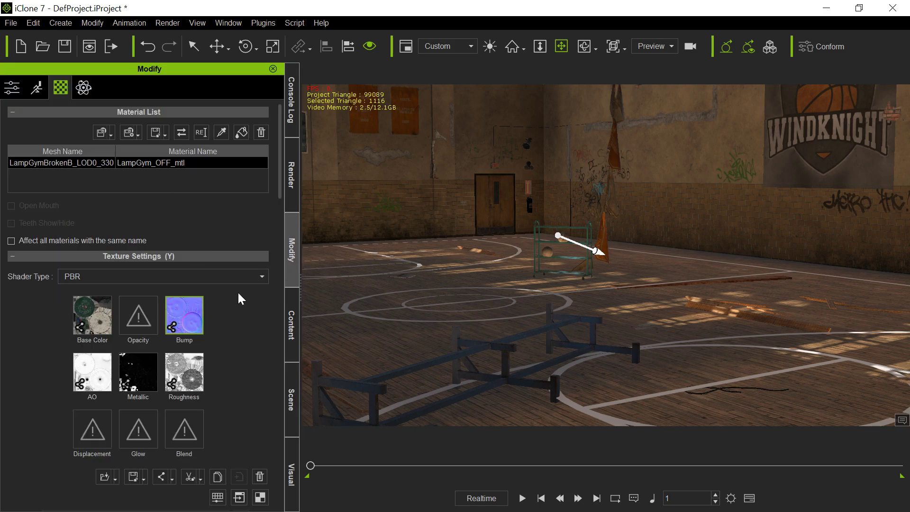
pyautogui.click(292, 352)
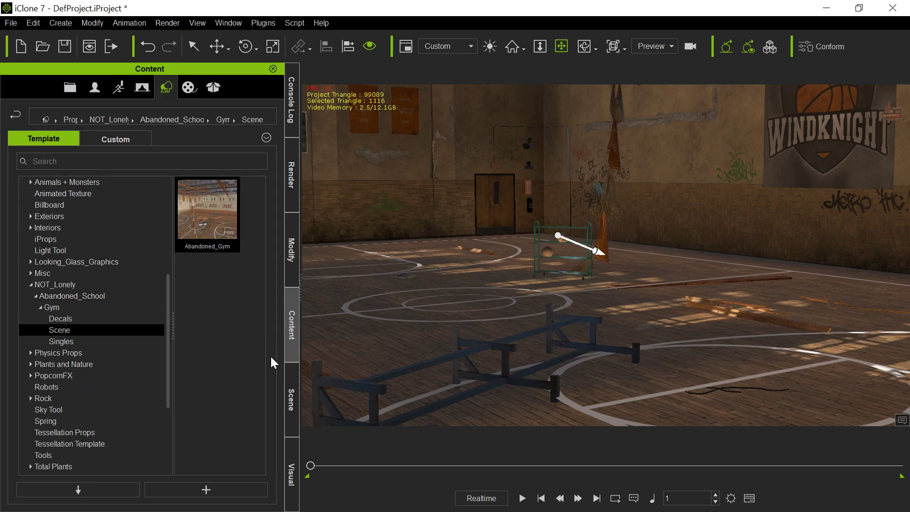
pyautogui.click(291, 406)
pyautogui.scroll(2, 75, 226)
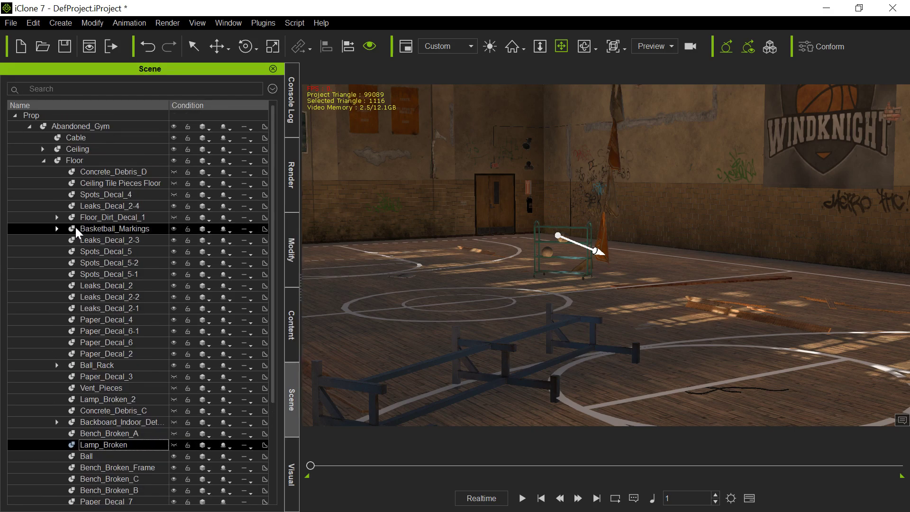
pyautogui.click(82, 127)
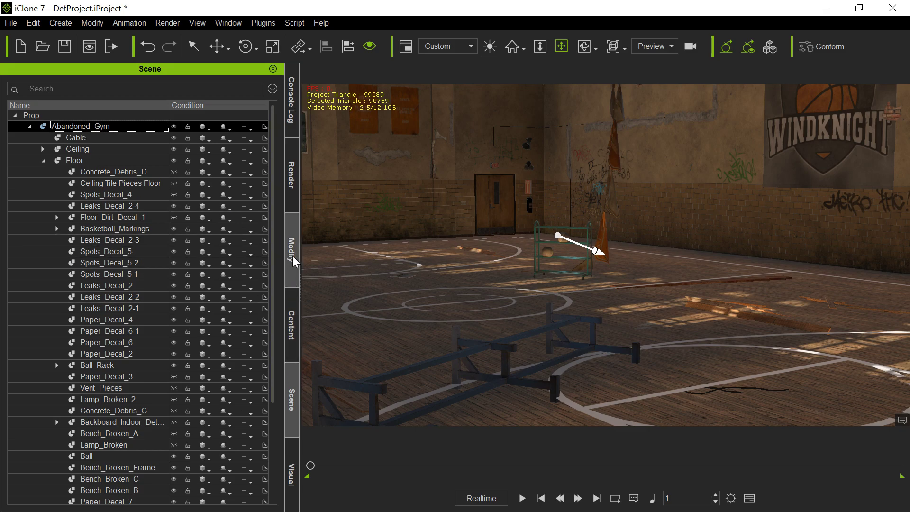
pyautogui.click(291, 252)
# Step: Select the five ParquetGym_mtl floor materials together, from FloorGym_4m (16)_101 to FloorGym_4m_BrokenA_23, and bring their texture settings into view
pyautogui.scroll(2, 218, 239)
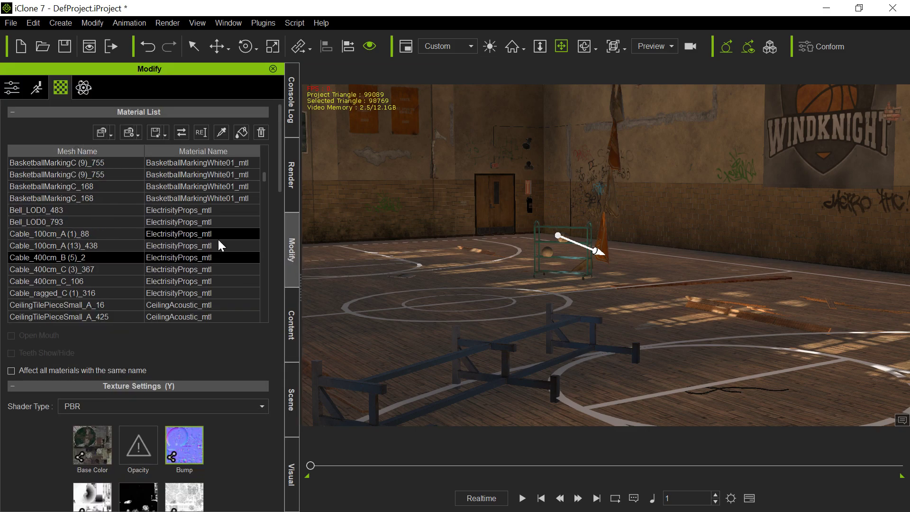
pyautogui.scroll(2, 218, 240)
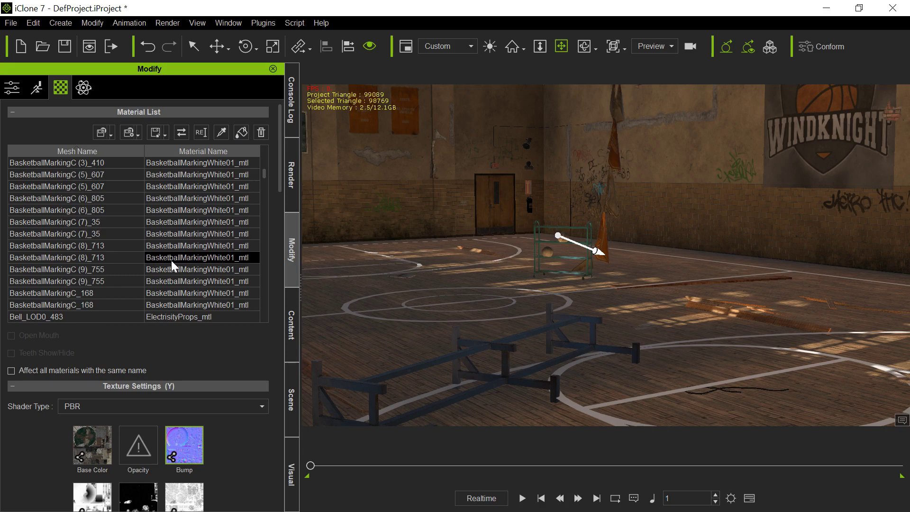
pyautogui.scroll(-10, 152, 240)
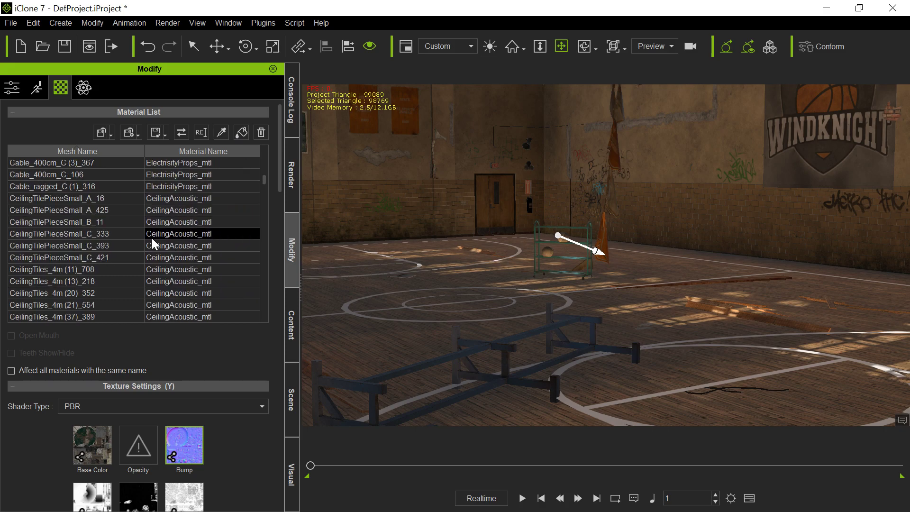
pyautogui.scroll(-15, 152, 238)
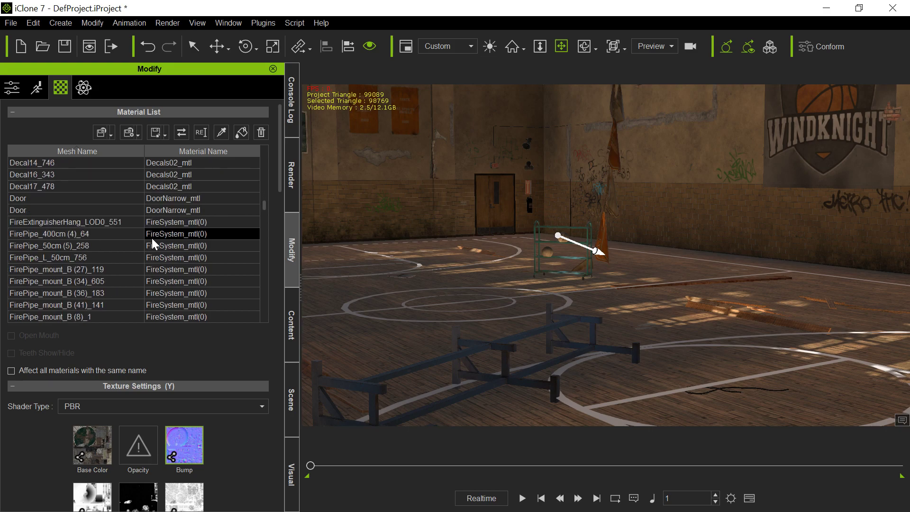
pyautogui.scroll(-2, 152, 238)
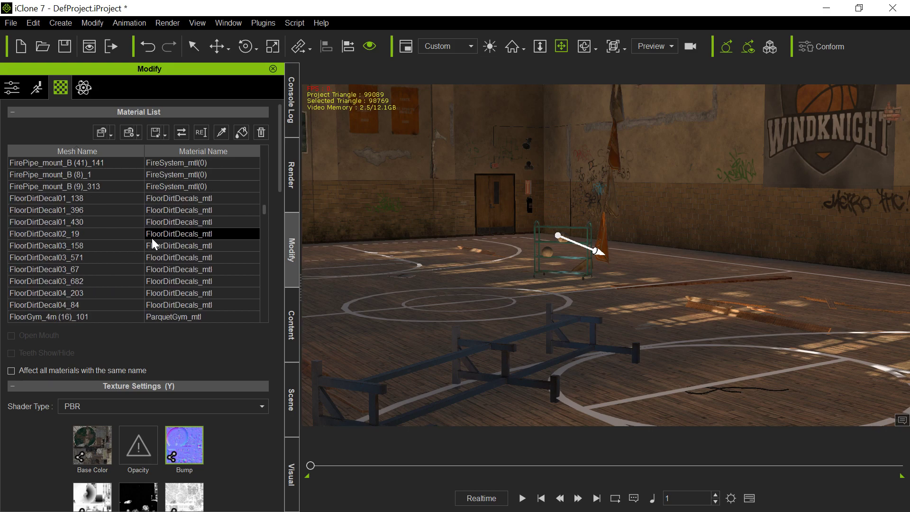
pyautogui.scroll(-2, 152, 237)
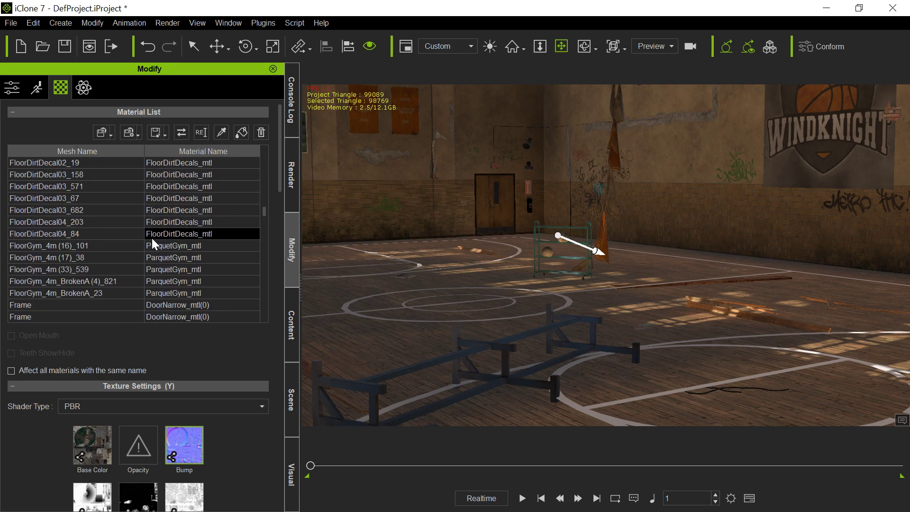
pyautogui.click(90, 245)
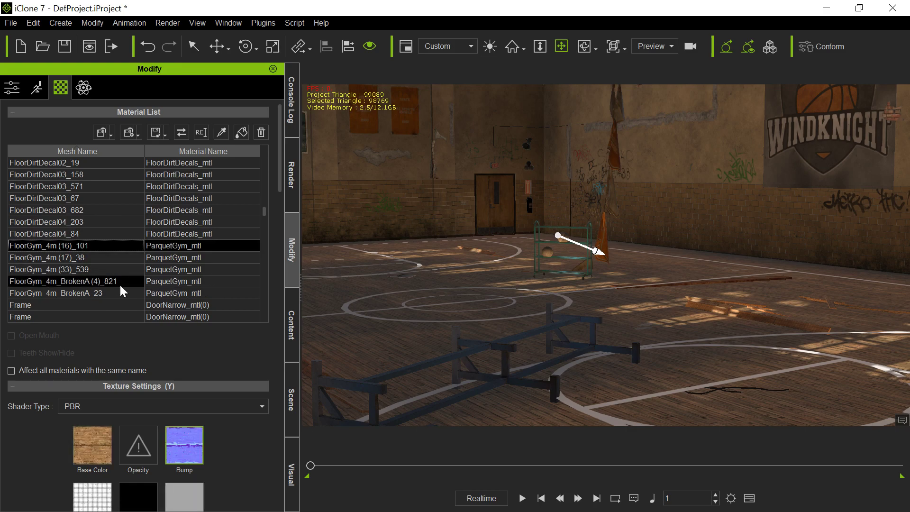
pyautogui.keyDown('shift'); pyautogui.click(108, 294); pyautogui.keyUp('shift')
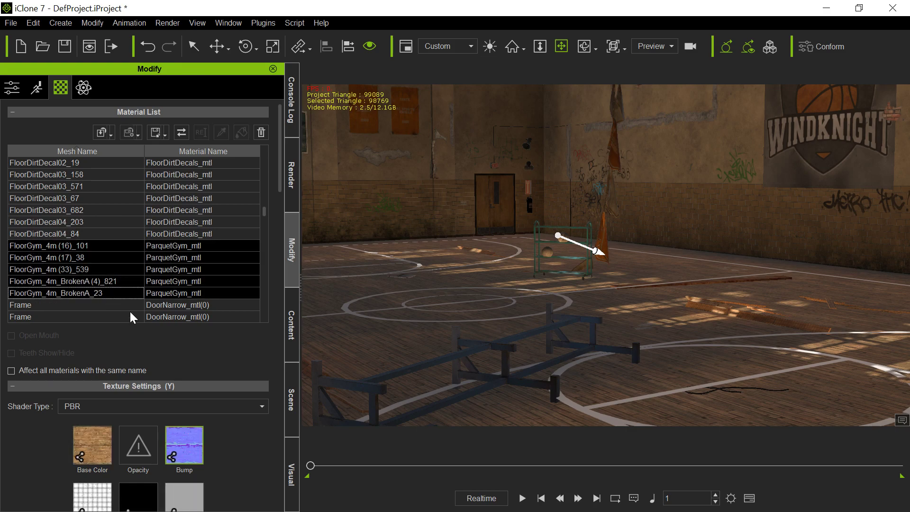
pyautogui.moveTo(280, 183); pyautogui.dragTo(281, 195)
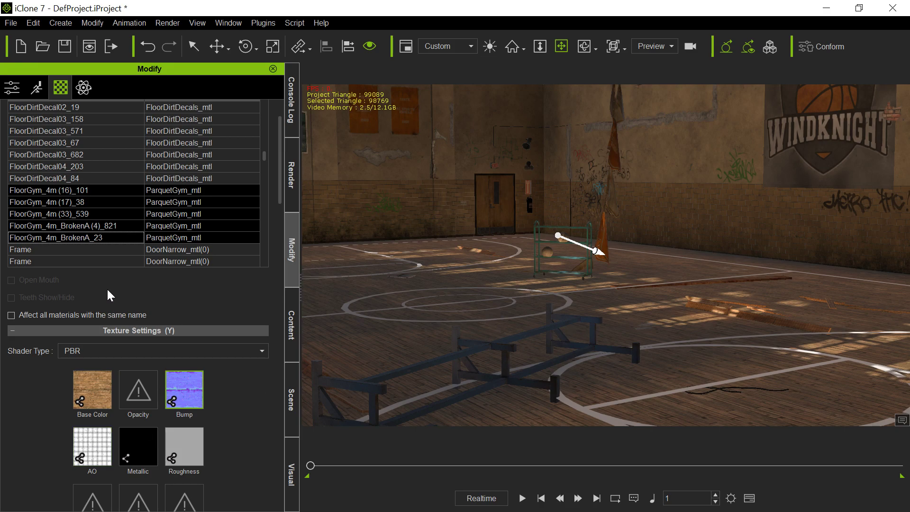
# Step: Set the base color hue of the FloorGym_4m_BrokenA_23 material to 58 and locate the tinted floor section in the gym
pyautogui.click(69, 240)
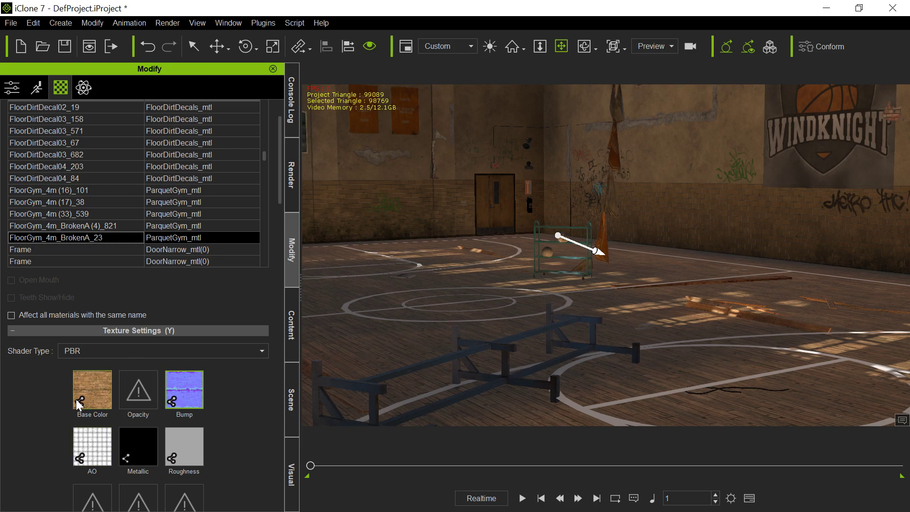
pyautogui.scroll(-5, 246, 400)
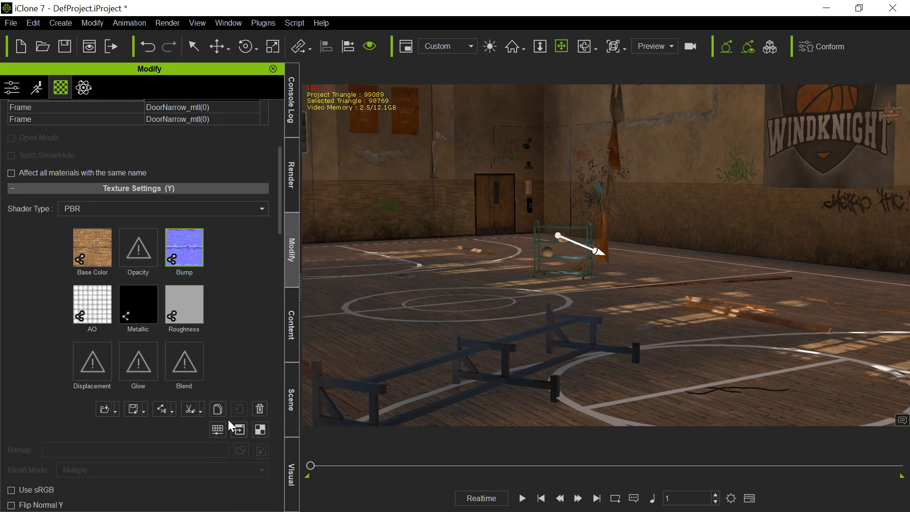
pyautogui.click(190, 409)
pyautogui.rightClick(88, 252)
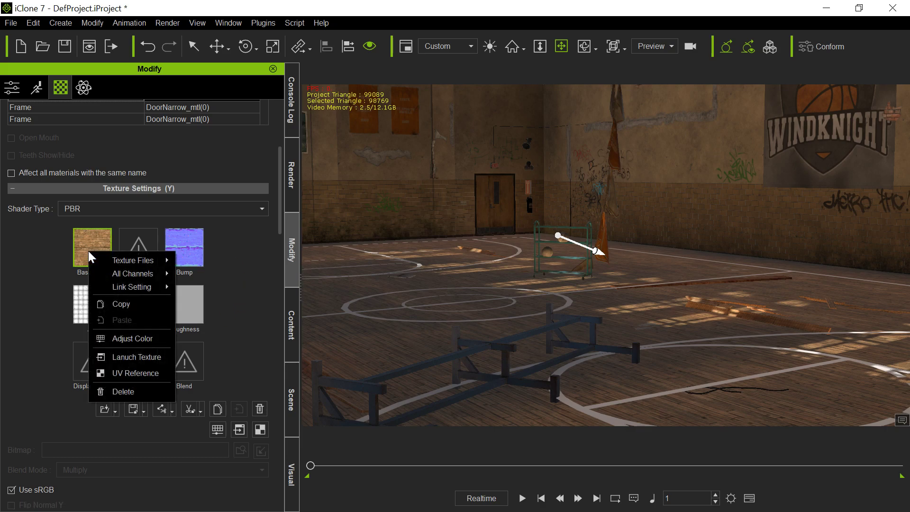
pyautogui.click(126, 338)
pyautogui.moveTo(431, 339); pyautogui.dragTo(453, 338)
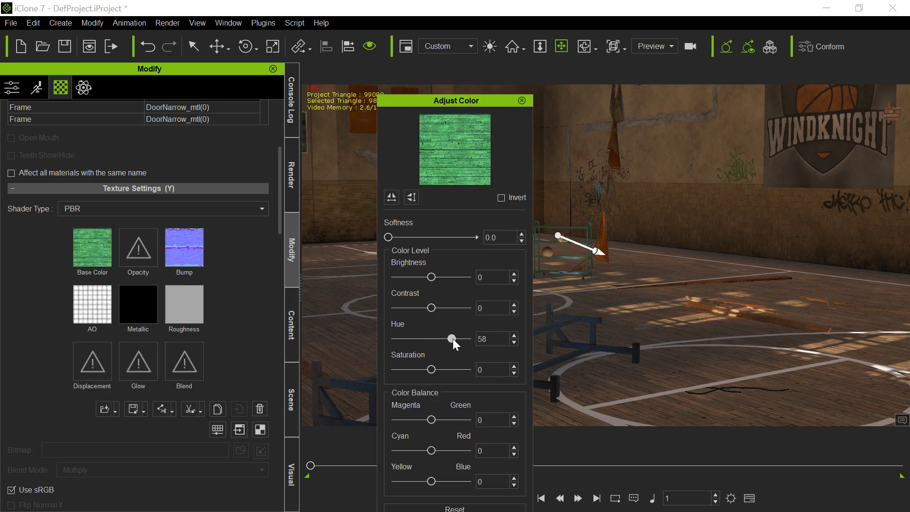
pyautogui.click(521, 101)
pyautogui.moveTo(623, 280); pyautogui.dragTo(608, 301, button='right')
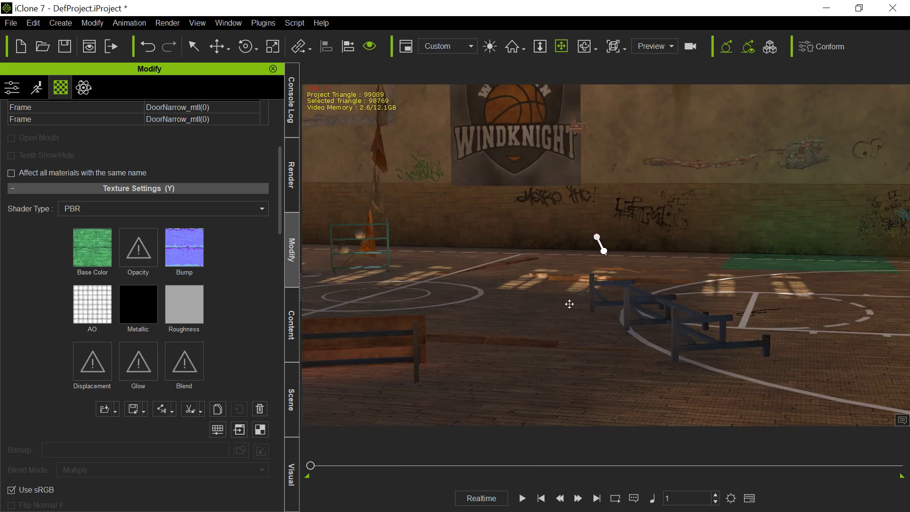
pyautogui.moveTo(726, 280); pyautogui.dragTo(685, 356, button='right')
pyautogui.scroll(2, 673, 317)
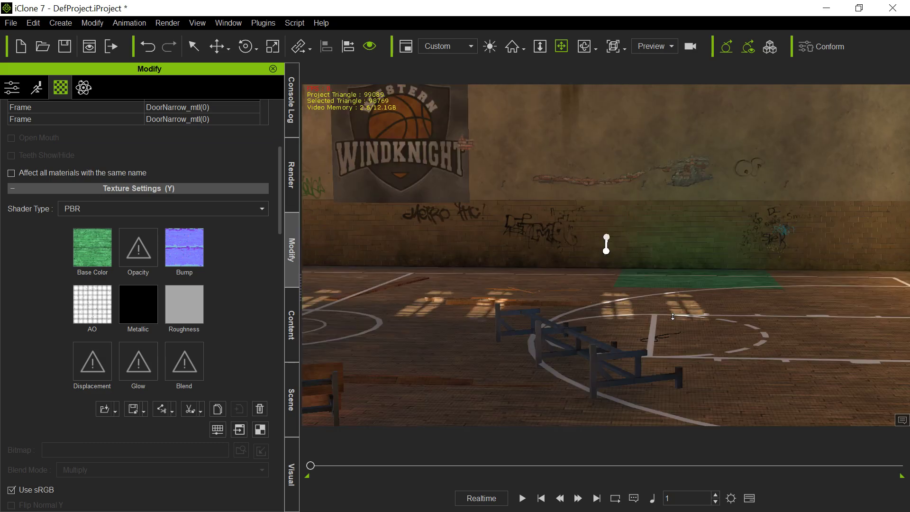
pyautogui.moveTo(658, 306); pyautogui.dragTo(716, 325, button='middle')
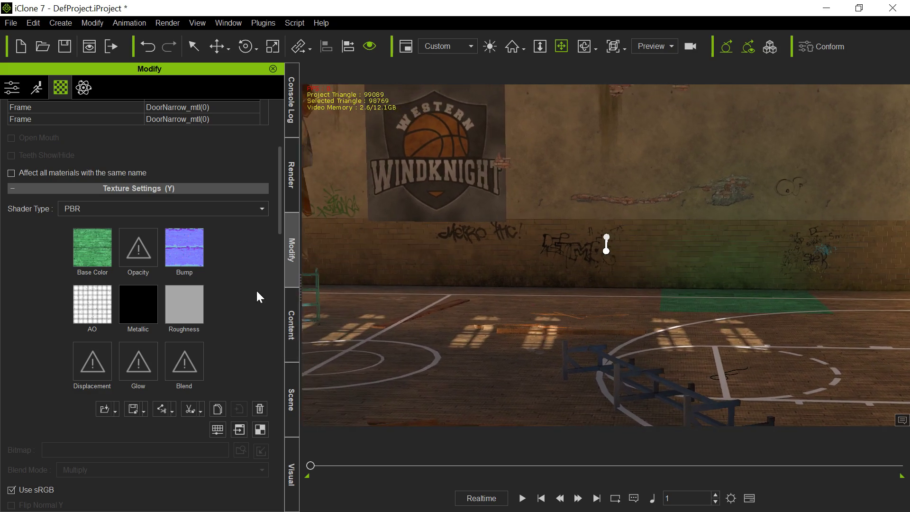
# Step: Examine the gym's walls, windows and floor, from the Western Windknight banner to the ball rack and bench frame
pyautogui.scroll(3, 221, 291)
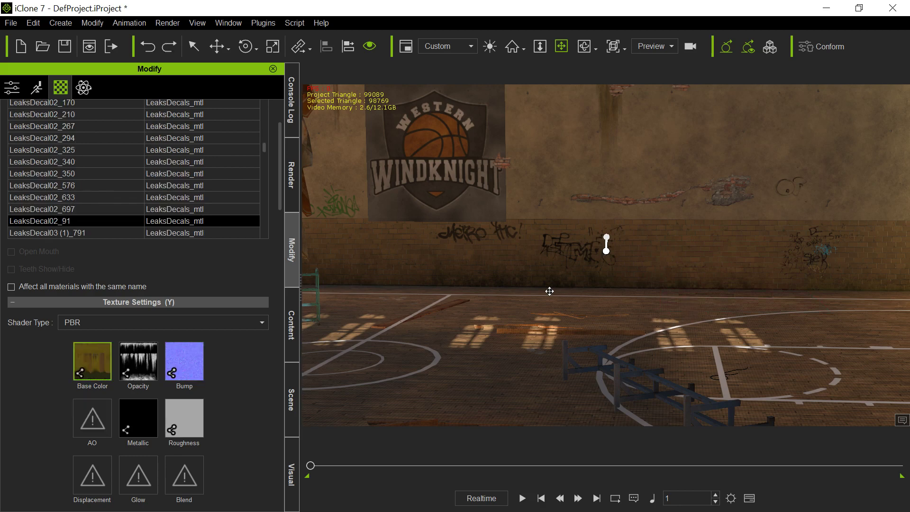
pyautogui.moveTo(540, 216); pyautogui.dragTo(711, 226)
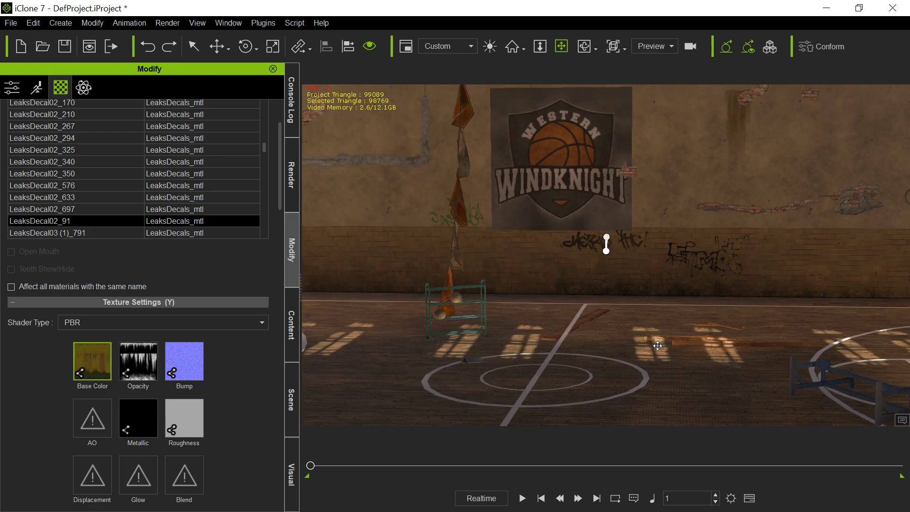
pyautogui.moveTo(592, 170); pyautogui.dragTo(611, 145)
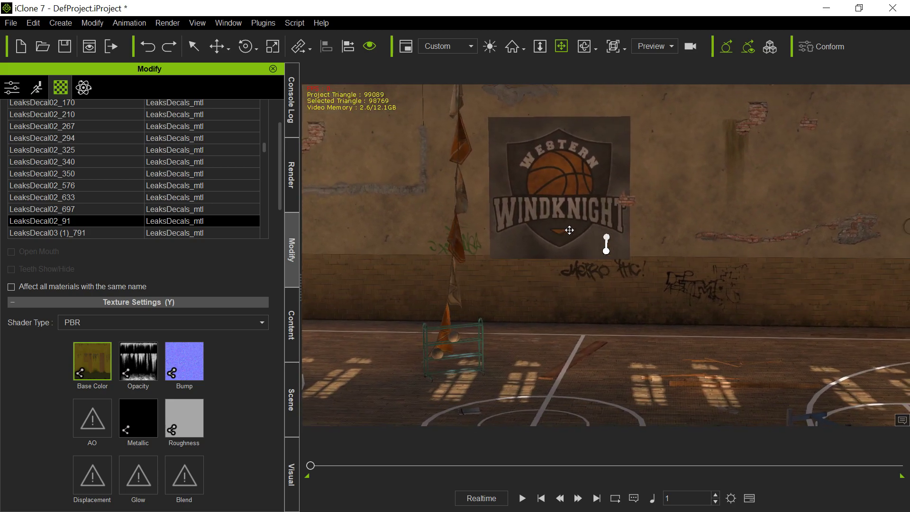
pyautogui.scroll(-10, 572, 206)
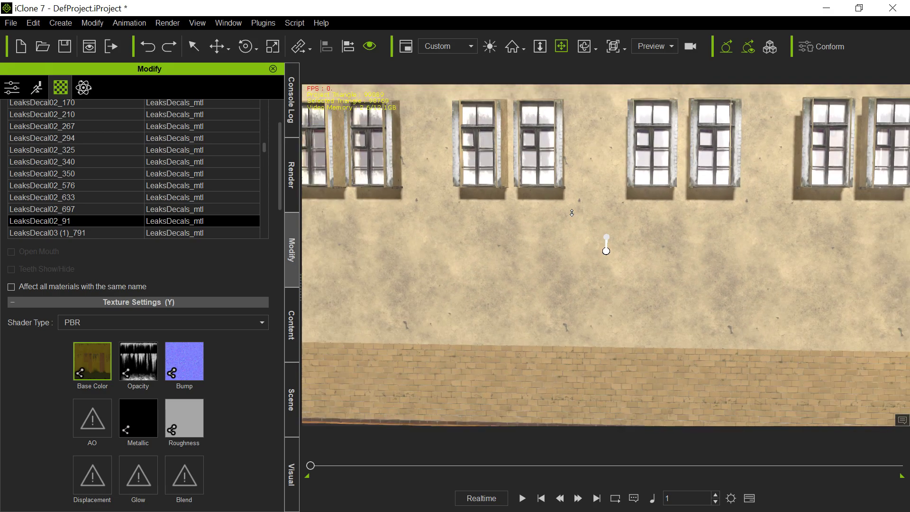
pyautogui.scroll(-2, 649, 239)
pyautogui.scroll(-3, 597, 268)
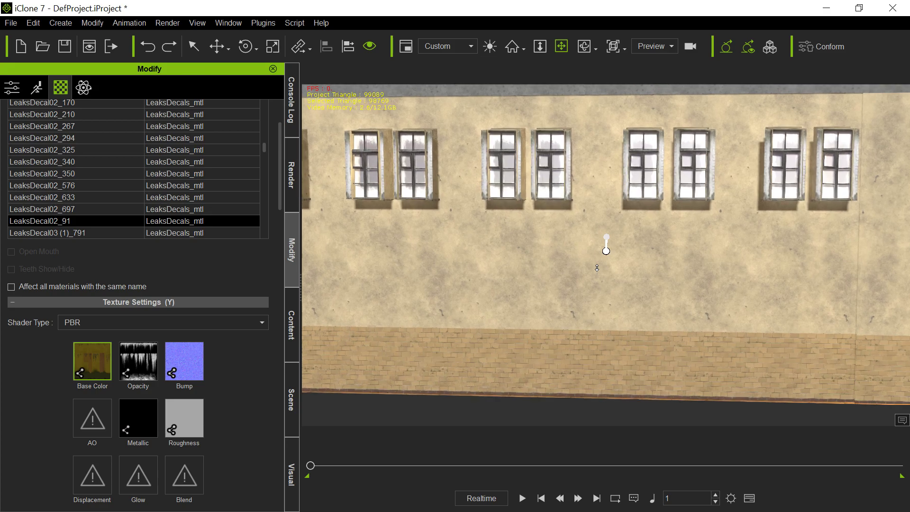
pyautogui.scroll(12, 597, 268)
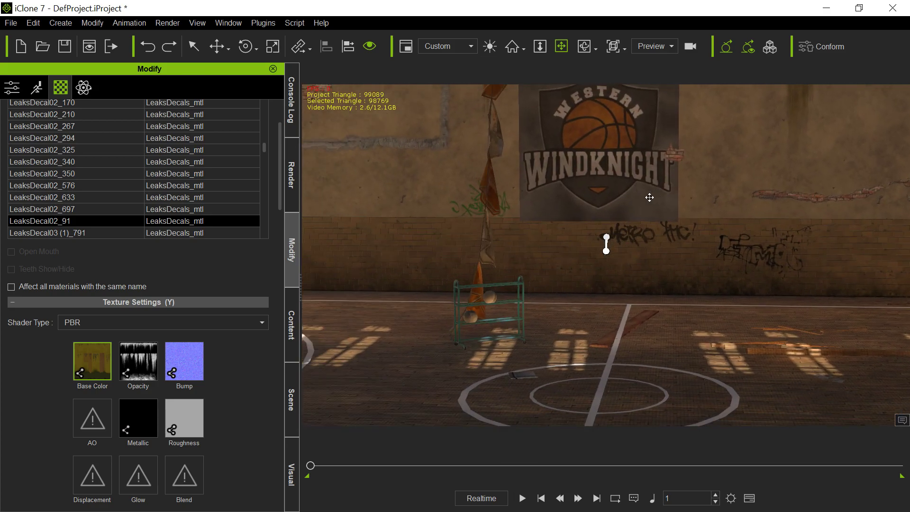
pyautogui.moveTo(774, 264); pyautogui.dragTo(612, 266, button='right')
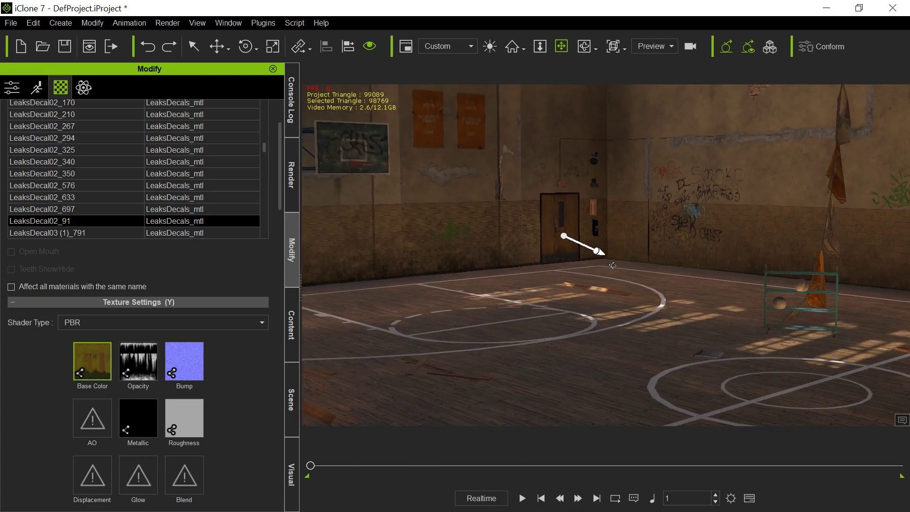
pyautogui.moveTo(549, 266); pyautogui.dragTo(513, 251, button='middle')
pyautogui.moveTo(715, 287); pyautogui.dragTo(630, 291, button='middle')
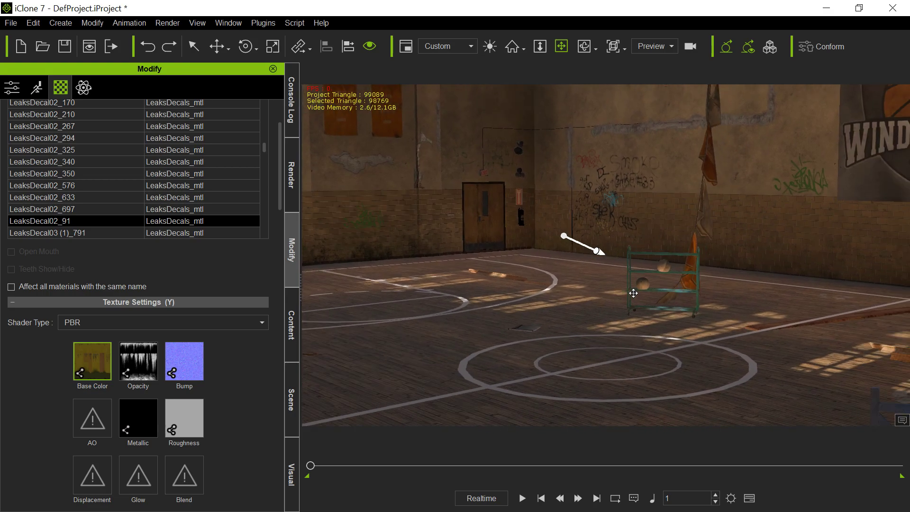
pyautogui.moveTo(597, 267); pyautogui.dragTo(594, 199, button='right')
pyautogui.moveTo(594, 199)
pyautogui.mouseDown(button='middle')
pyautogui.moveTo(598, 179)
pyautogui.moveTo(601, 215)
pyautogui.mouseUp(button='middle')
pyautogui.moveTo(601, 215); pyautogui.dragTo(604, 295, button='right')
pyautogui.moveTo(721, 297); pyautogui.dragTo(565, 263, button='middle')
pyautogui.moveTo(633, 290); pyautogui.dragTo(530, 256, button='middle')
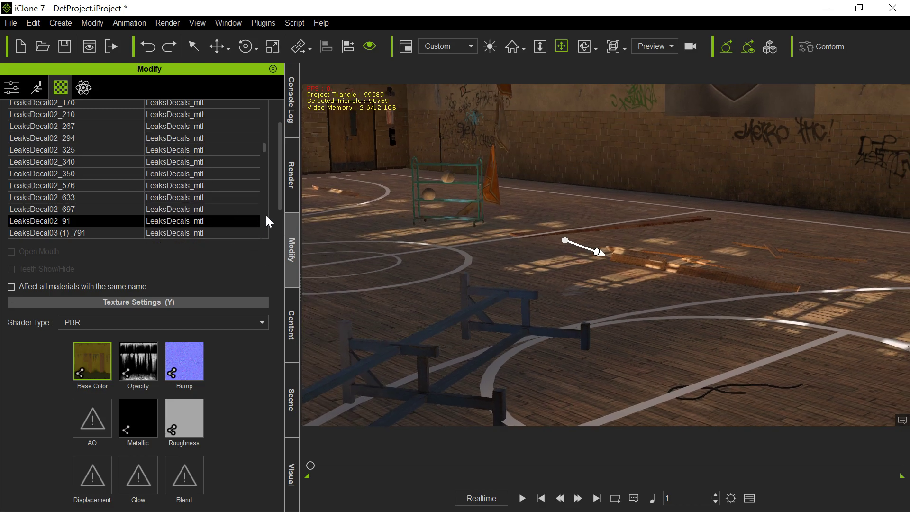
# Step: Browse the Abandoned_Gym material list from the leak decals up to the backboard and basketball marking materials
pyautogui.scroll(2, 279, 191)
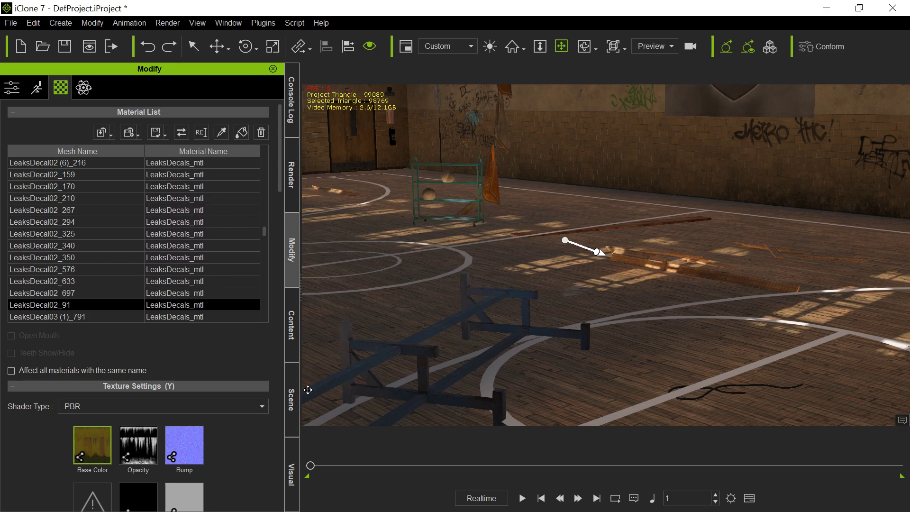
pyautogui.click(292, 401)
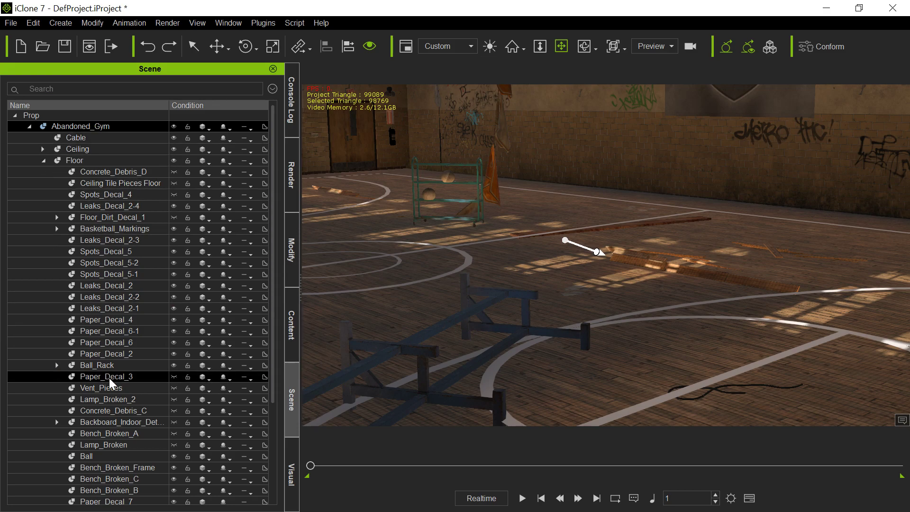
pyautogui.click(295, 276)
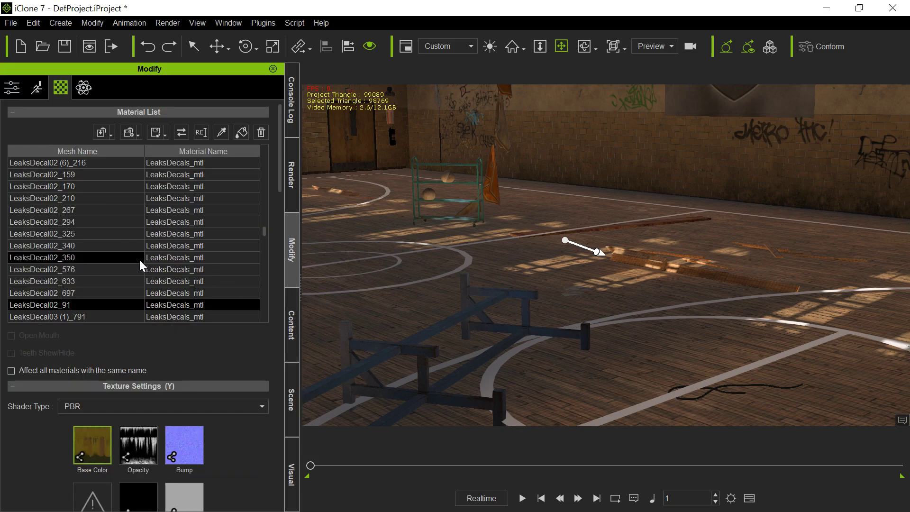
pyautogui.click(152, 237)
pyautogui.scroll(10, 151, 237)
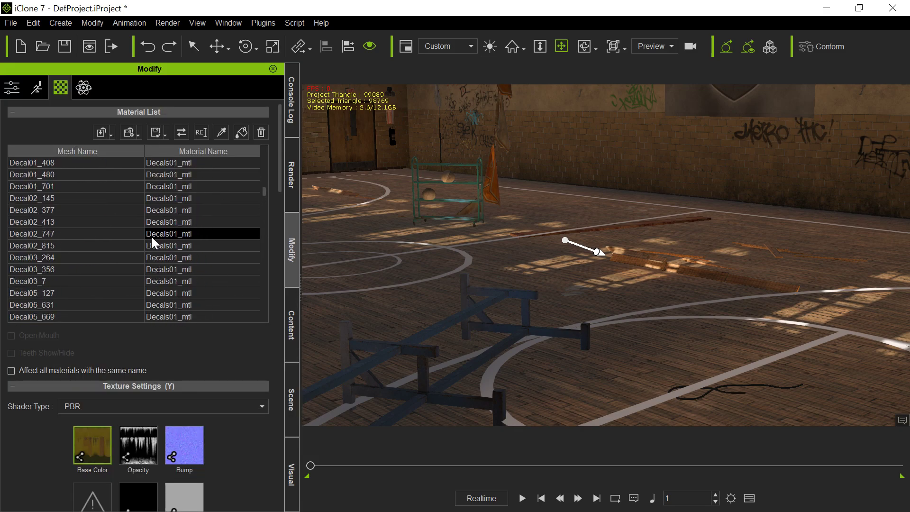
pyautogui.scroll(10, 151, 237)
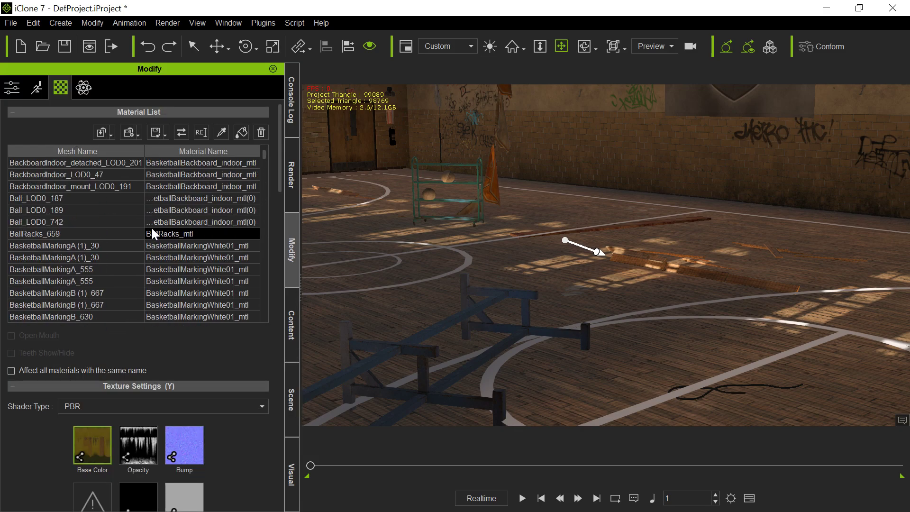
pyautogui.scroll(-10, 164, 228)
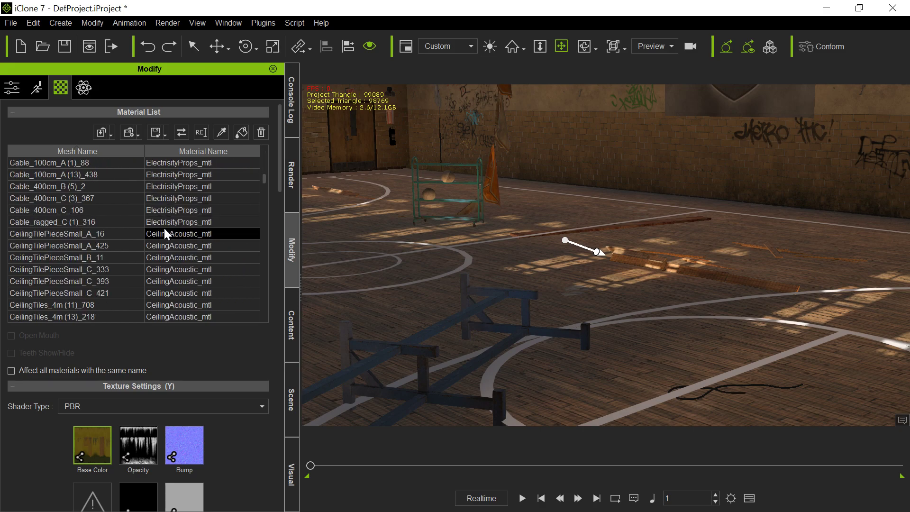
# Step: Hide Leaks_Decal_2-4, Basketball_Markings and Leaks_Decal_2-3 in the Floor group, and inspect the floor around the bench frame
pyautogui.click(292, 398)
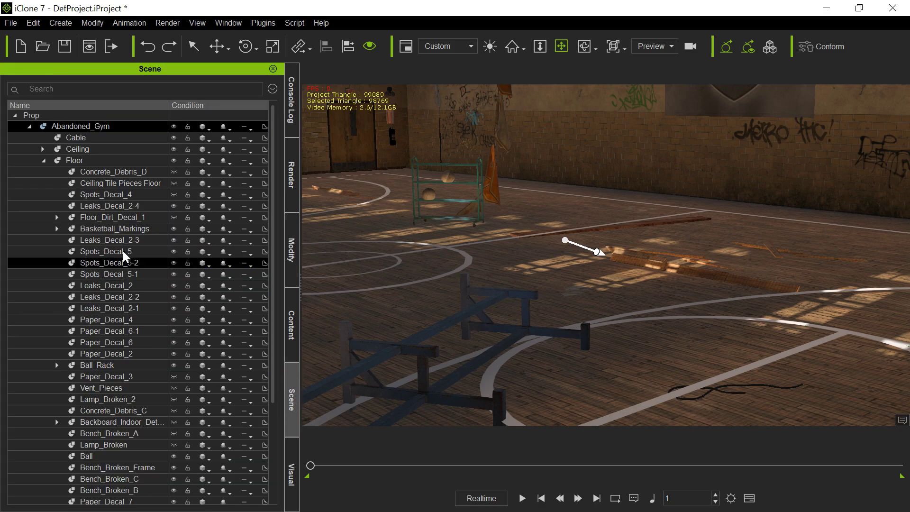
pyautogui.click(173, 209)
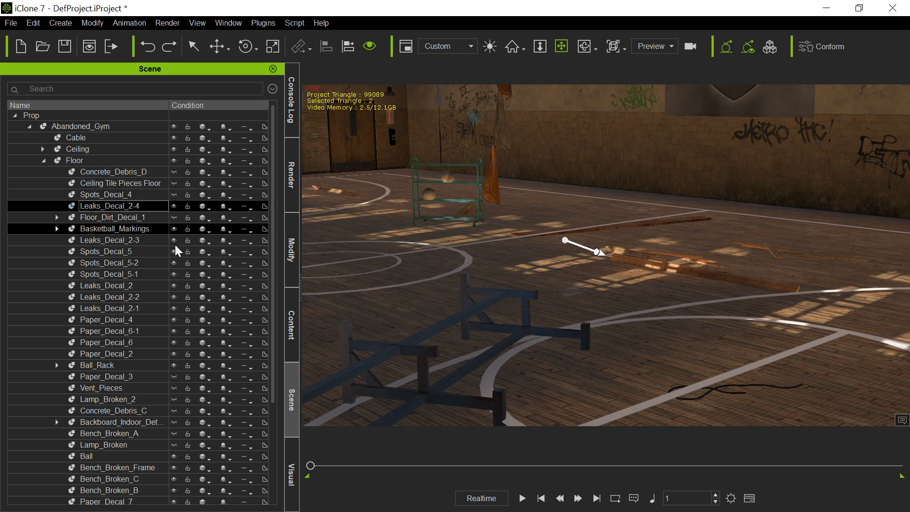
pyautogui.click(174, 229)
pyautogui.click(174, 241)
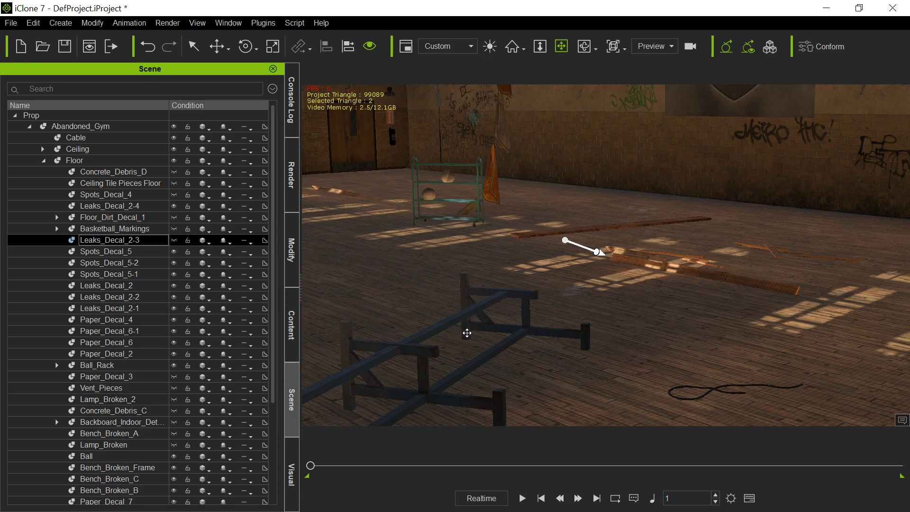
pyautogui.moveTo(474, 254); pyautogui.dragTo(515, 272, button='middle')
pyautogui.moveTo(515, 272); pyautogui.dragTo(601, 312)
pyautogui.moveTo(591, 329); pyautogui.dragTo(583, 314, button='right')
pyautogui.moveTo(588, 247); pyautogui.dragTo(444, 185)
pyautogui.moveTo(688, 242); pyautogui.dragTo(668, 263)
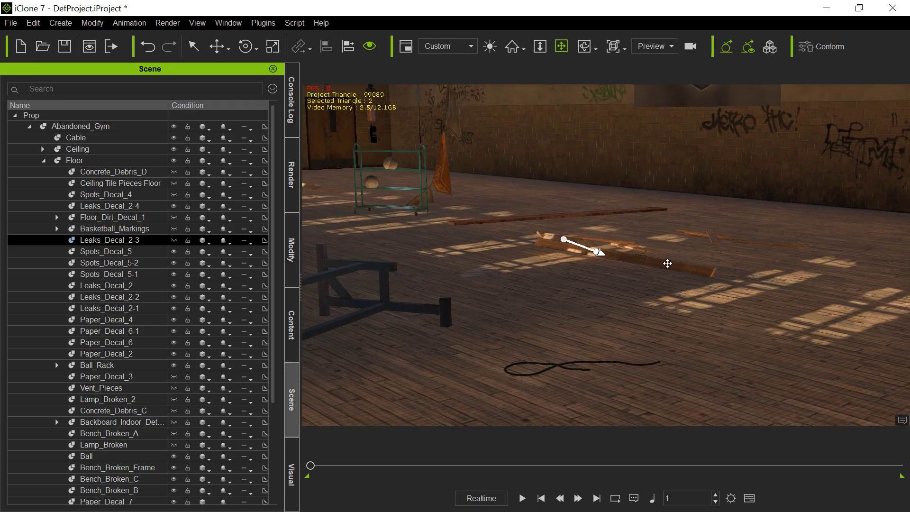